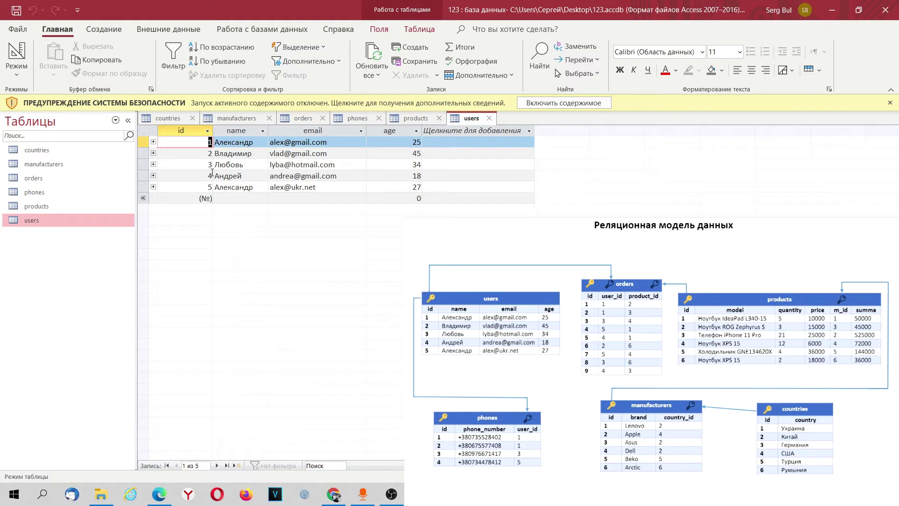
Close all the open tables, and briefly open the countries table to view its records before closing it
click(193, 118)
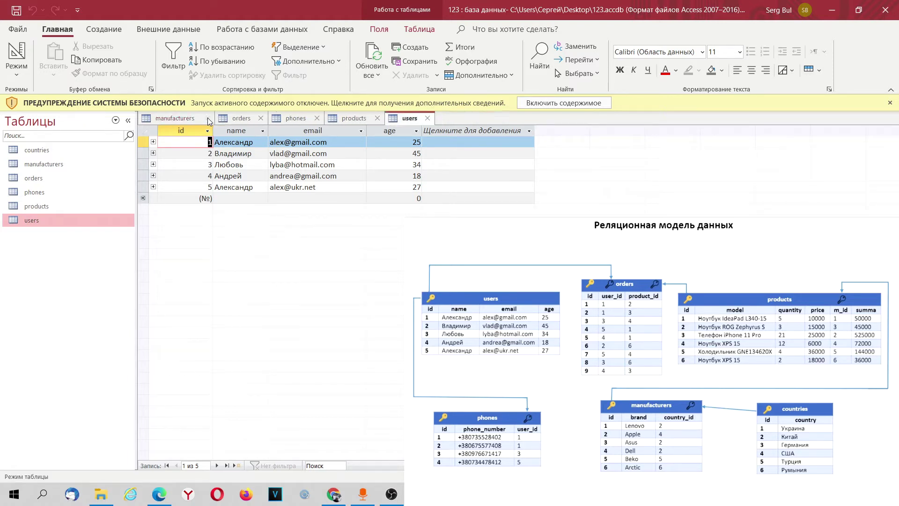
click(209, 119)
click(183, 118)
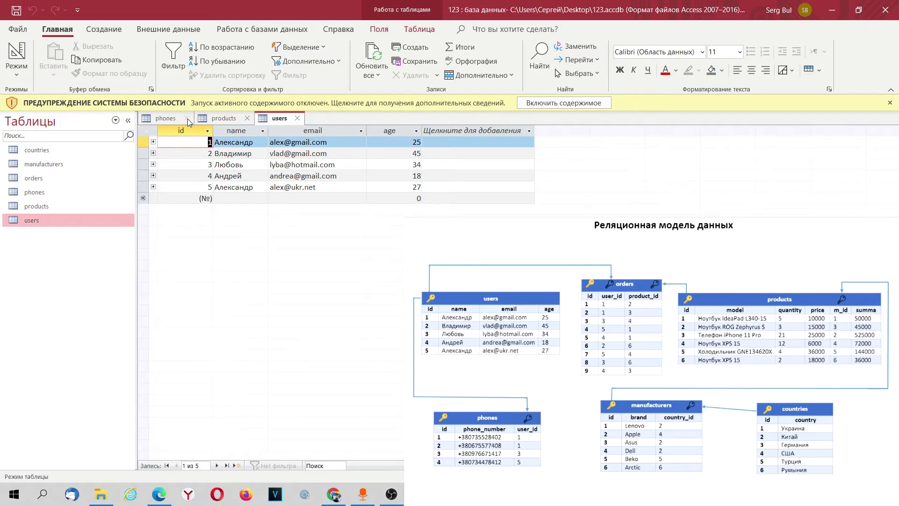
click(188, 119)
click(188, 119)
click(193, 118)
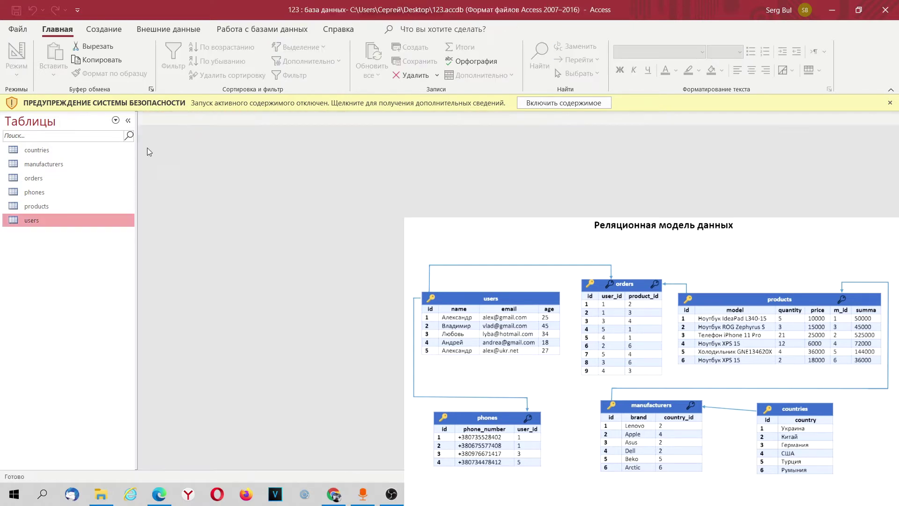
double_click(43, 152)
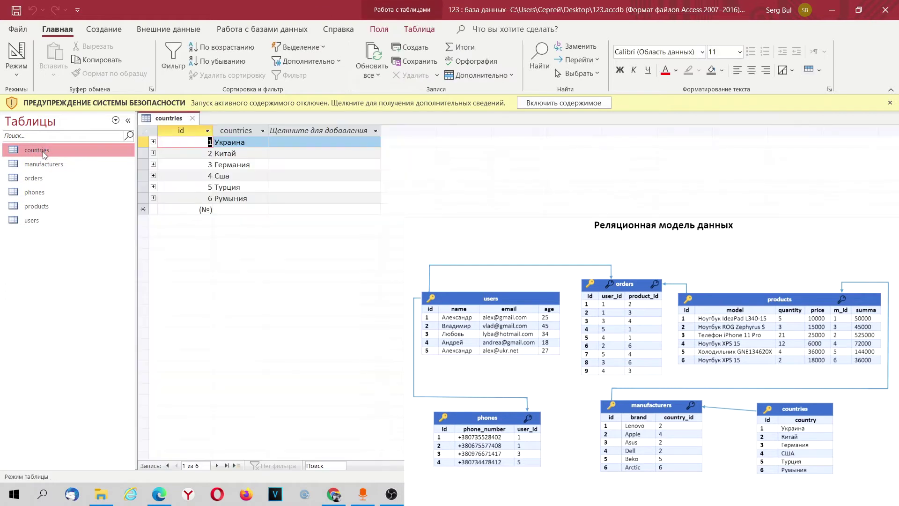
click(193, 118)
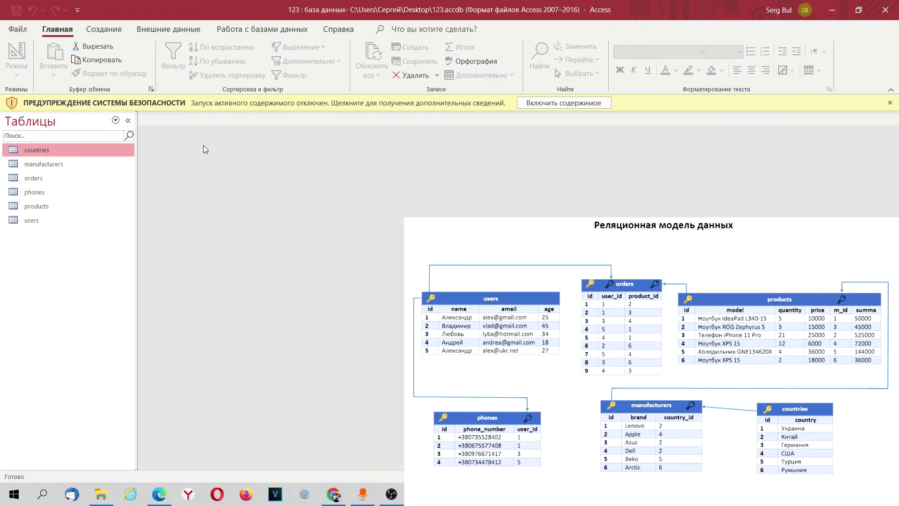
Open the data schema to examine the relationships between the tables, and close it without saving the layout
click(228, 31)
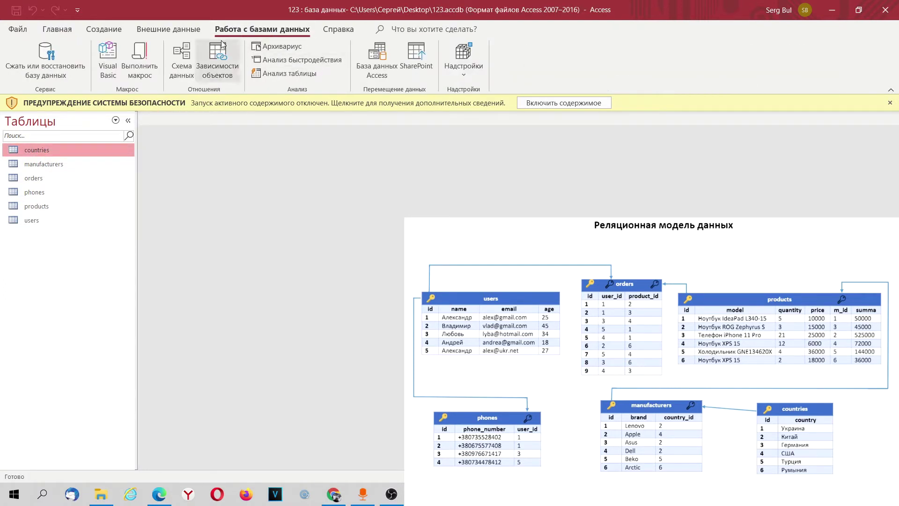
click(182, 59)
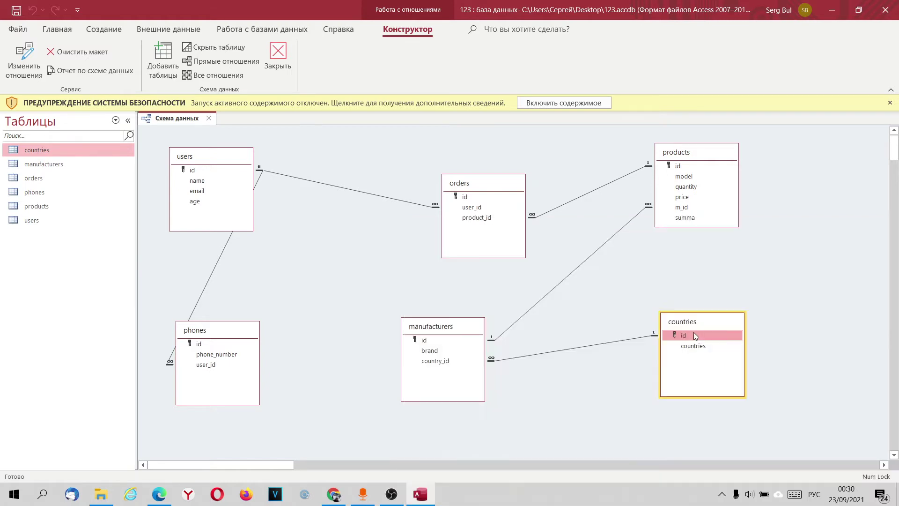
drag(684, 333, 454, 369)
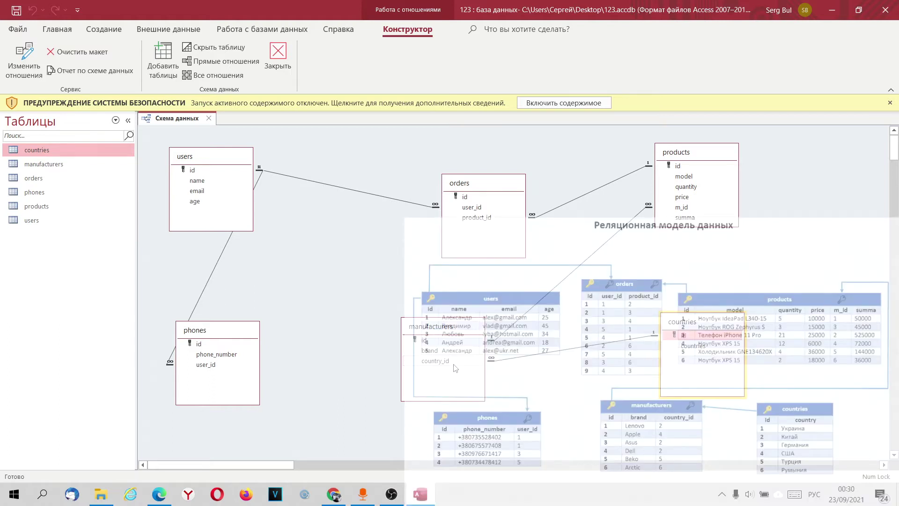
click(65, 31)
click(209, 118)
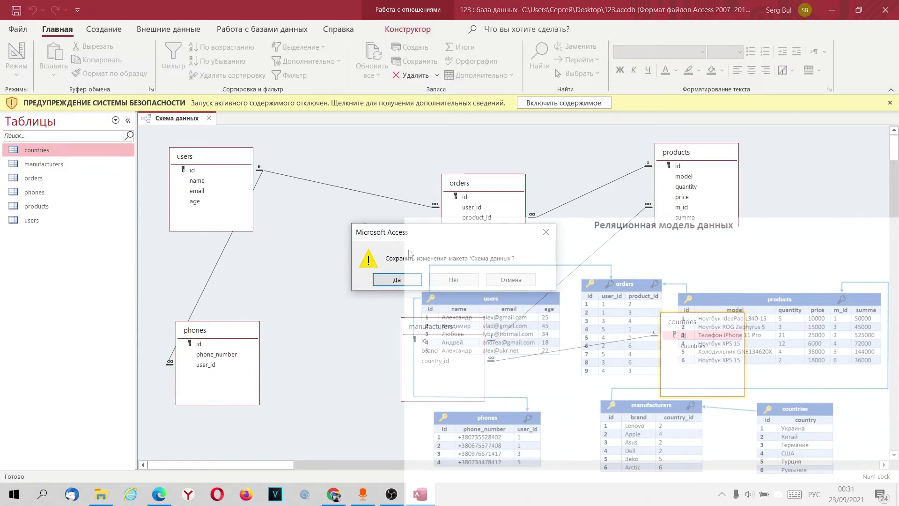
click(454, 279)
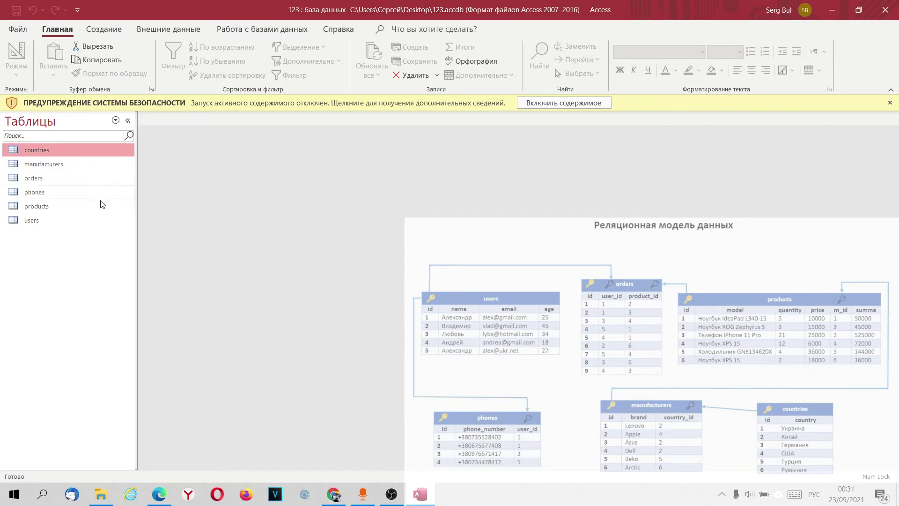
Filter the navigation list to show queries (Запросы) instead of tables
click(115, 121)
click(250, 281)
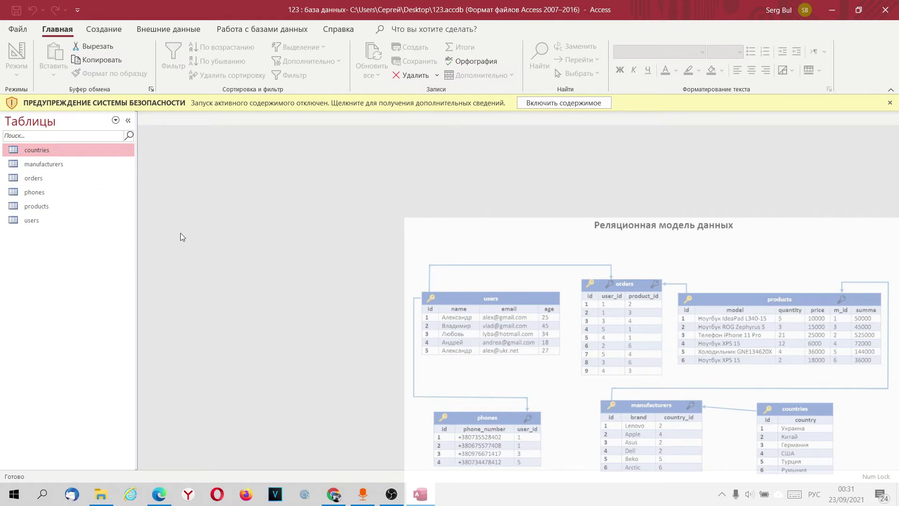
click(116, 120)
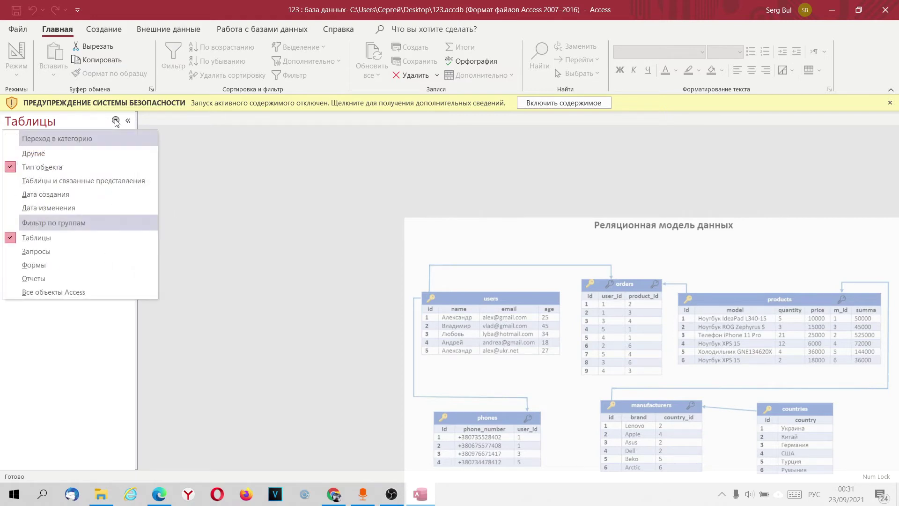
click(35, 251)
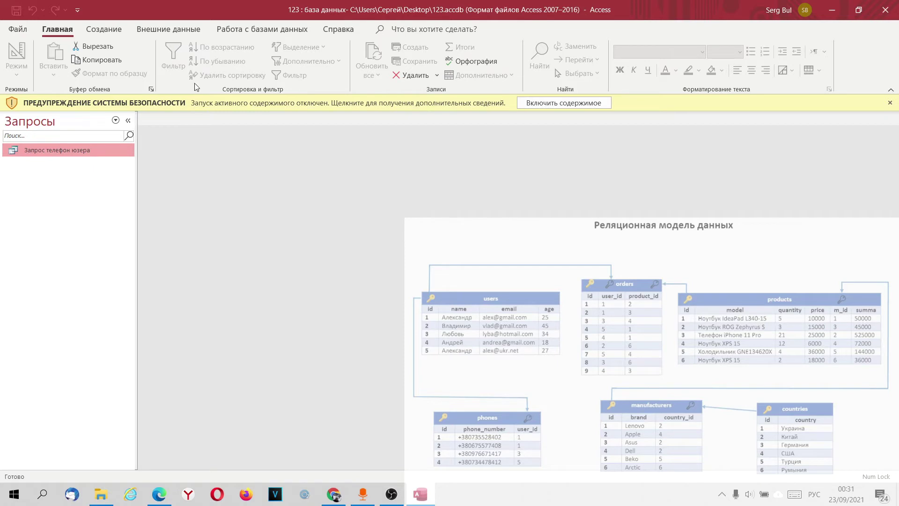
Create a new query in Query Design without adding tables and switch it to SQL view
click(177, 30)
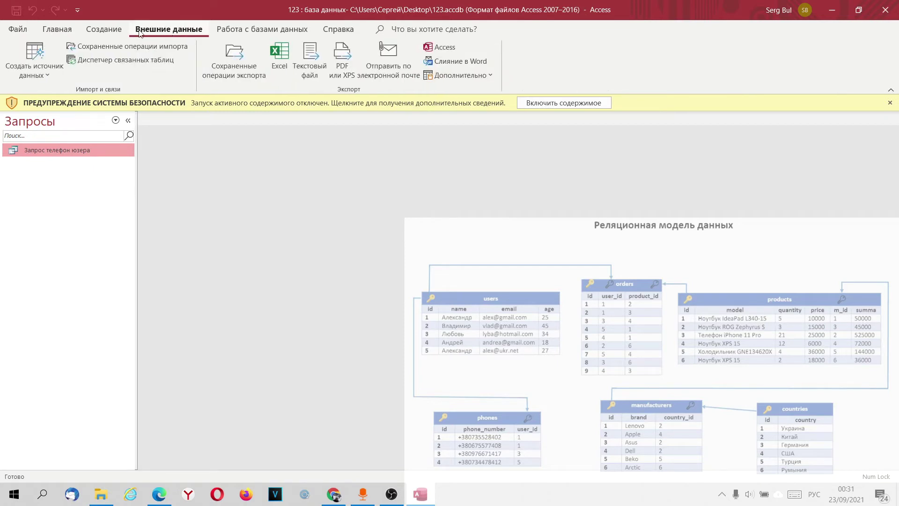
click(103, 30)
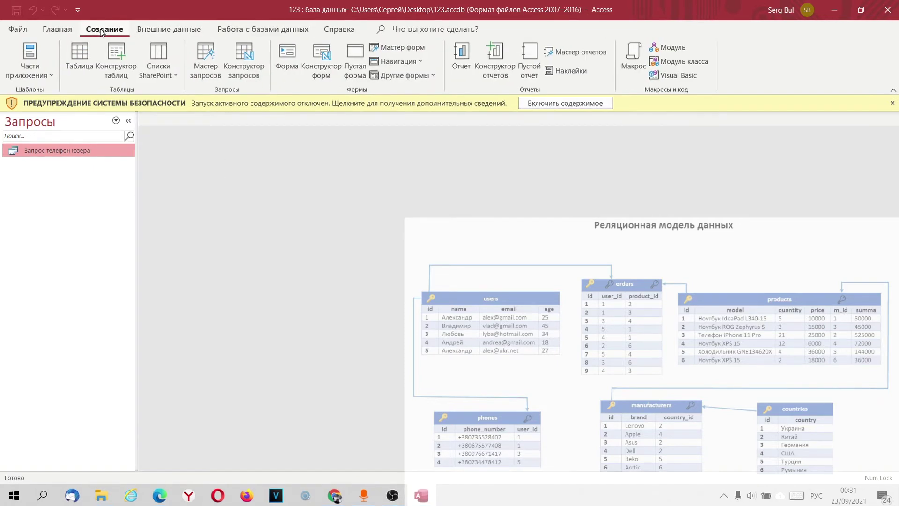
click(251, 57)
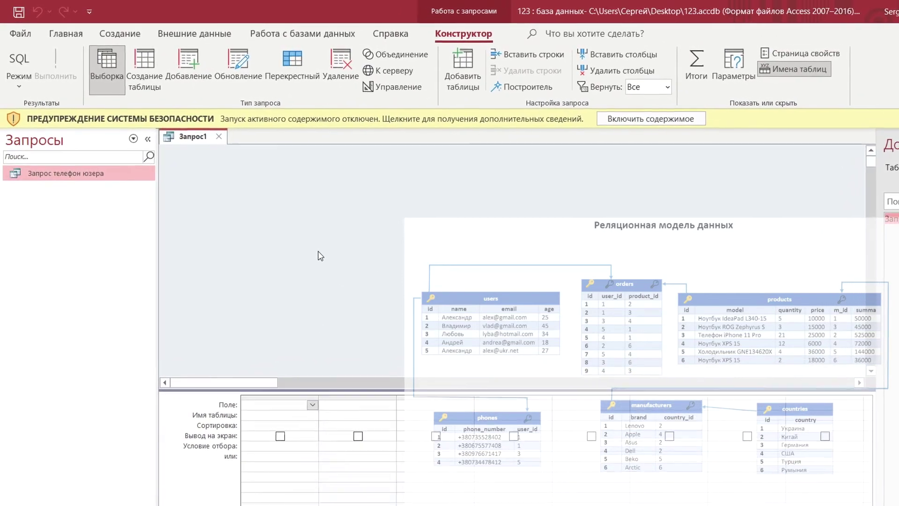
click(23, 83)
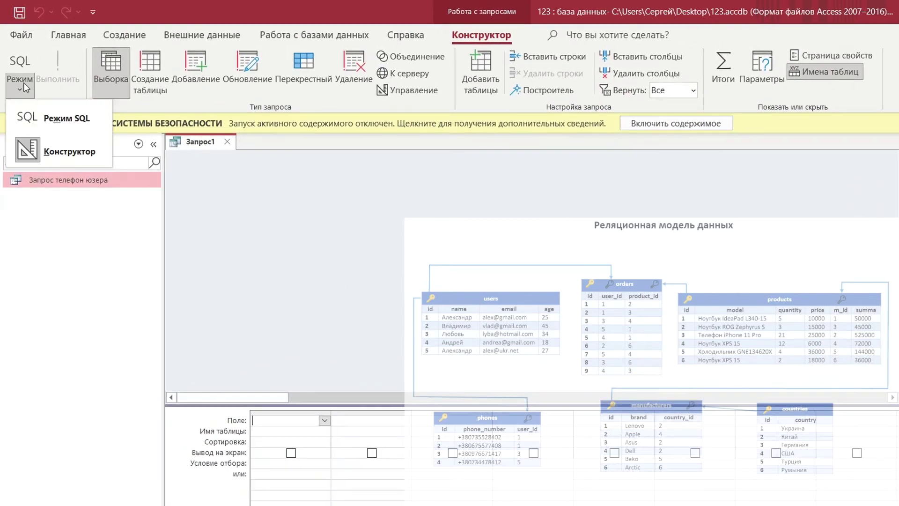
click(358, 267)
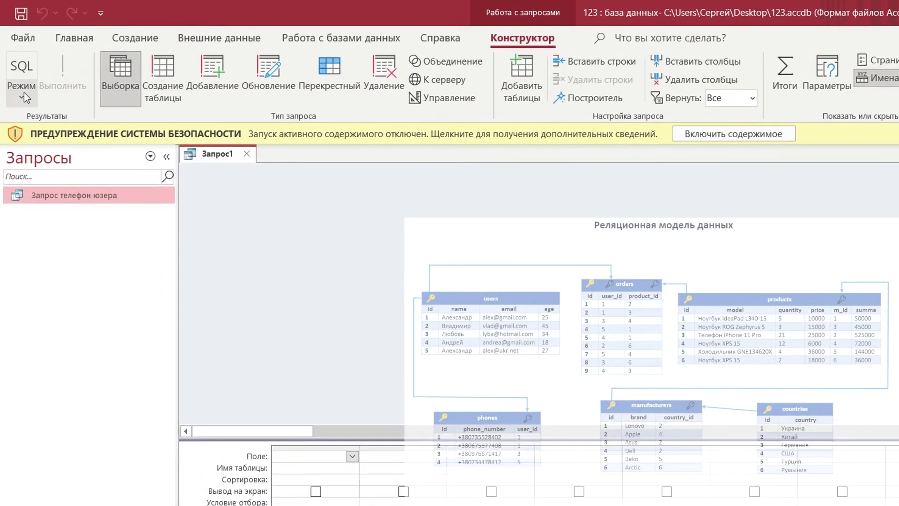
click(23, 95)
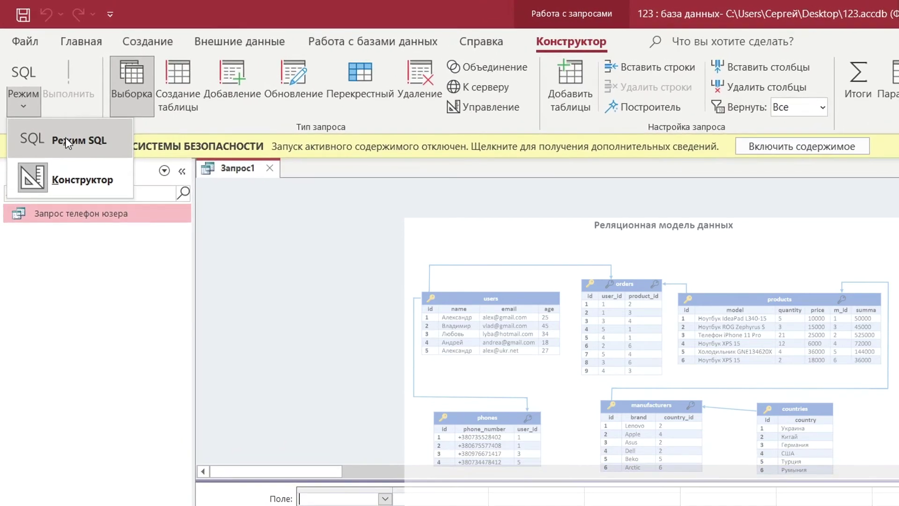
click(68, 141)
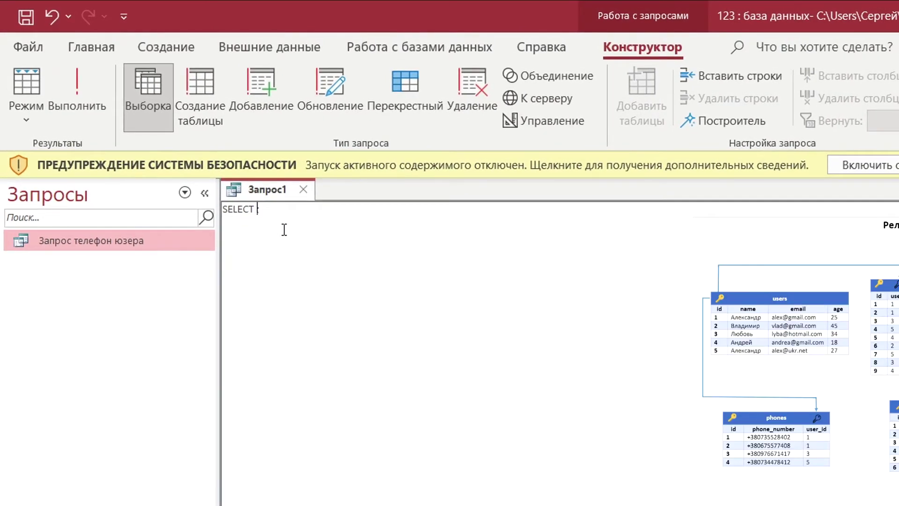
Write the query SELECT * FROM users; and run it
text(* FROM)
text(users;)
click(80, 89)
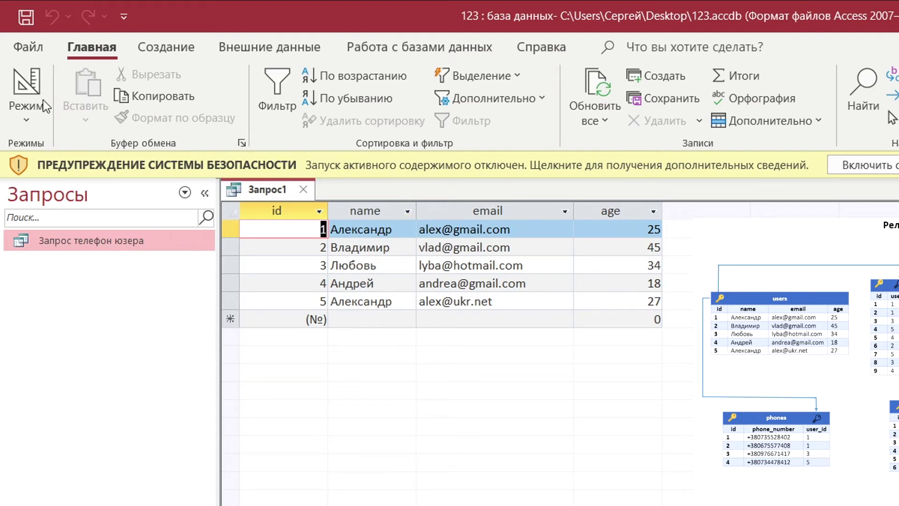
Return to the query's SQL text, add the condition WHERE age>30; on a new line, and run it
click(27, 117)
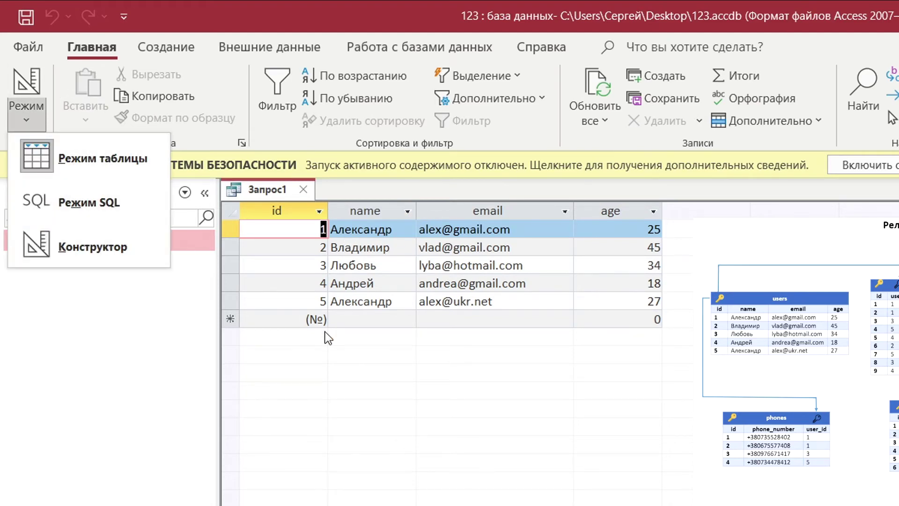
click(368, 380)
click(36, 116)
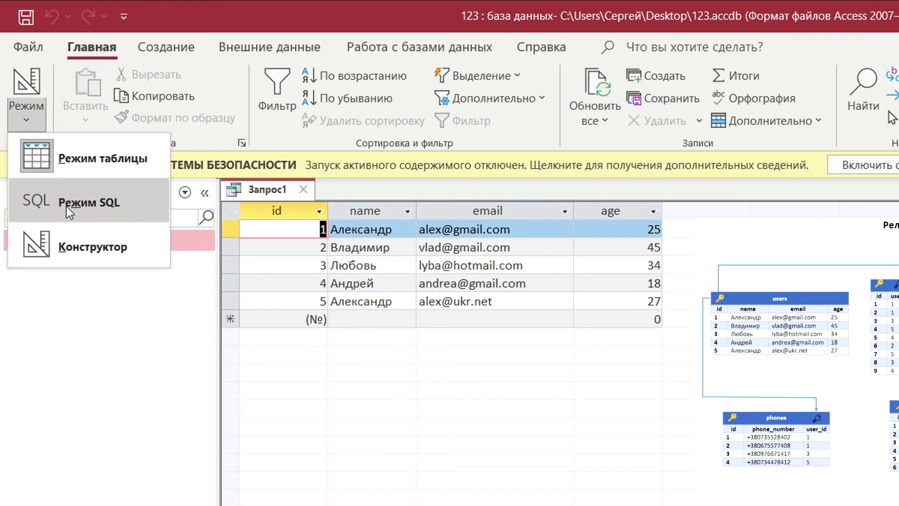
click(66, 206)
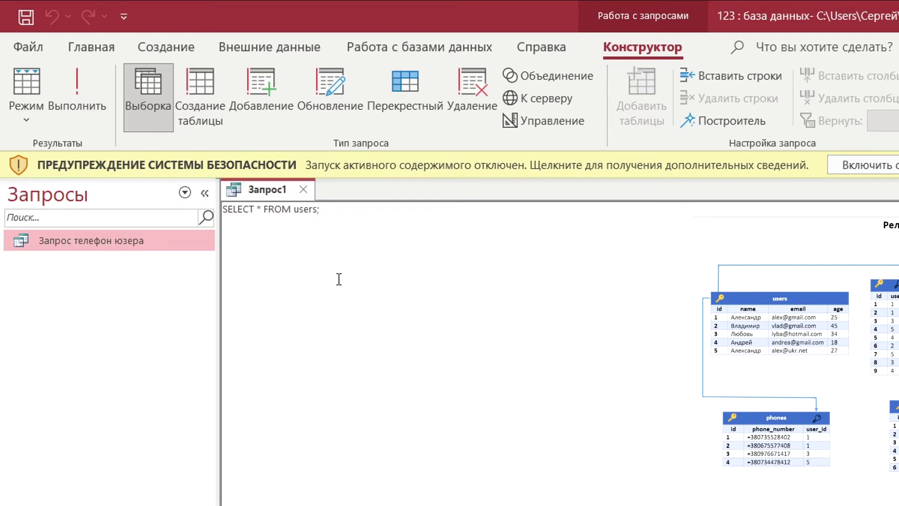
key(BackSpace)
key(Return)
text(WHERE age)
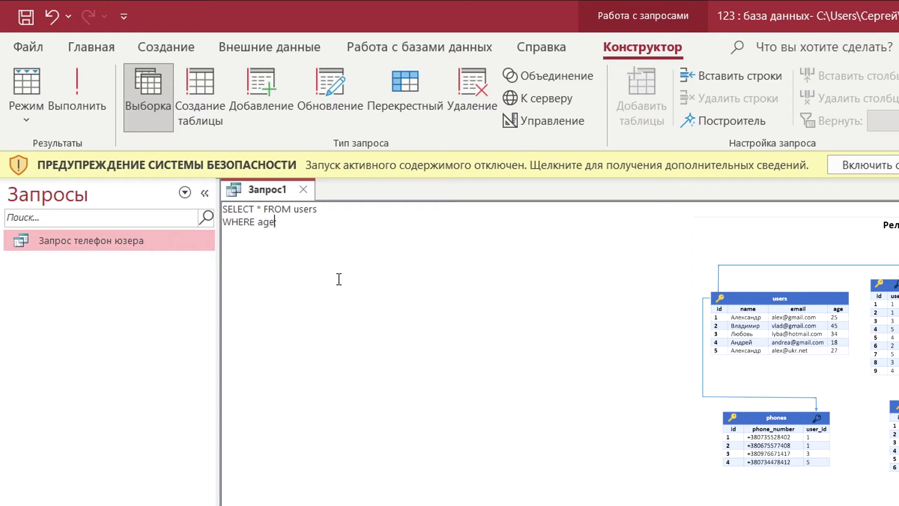
text(>30;)
click(86, 100)
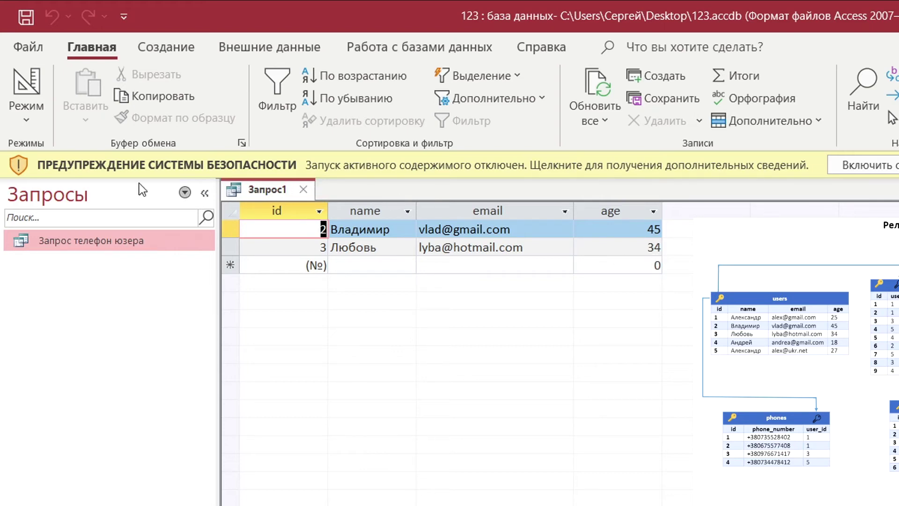
Return to the query's SQL text and delete the WHERE condition, keeping SELECT * FROM users
click(26, 117)
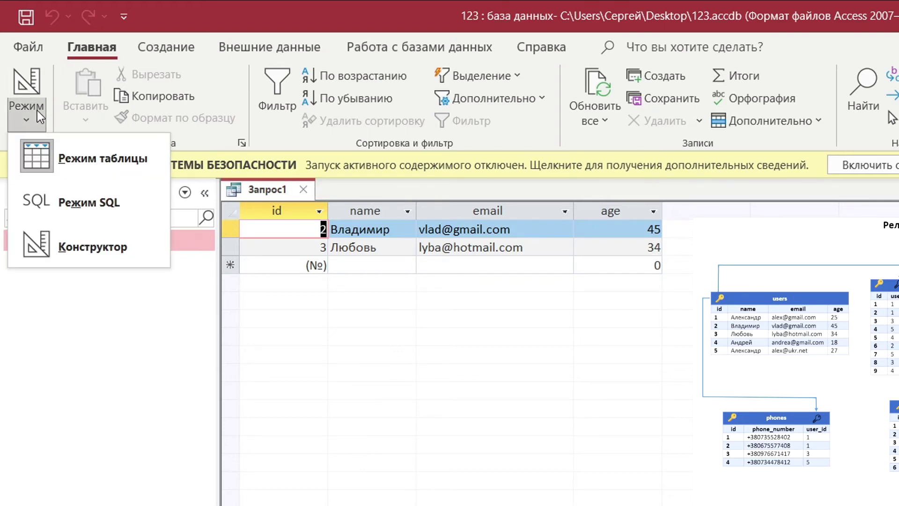
click(45, 199)
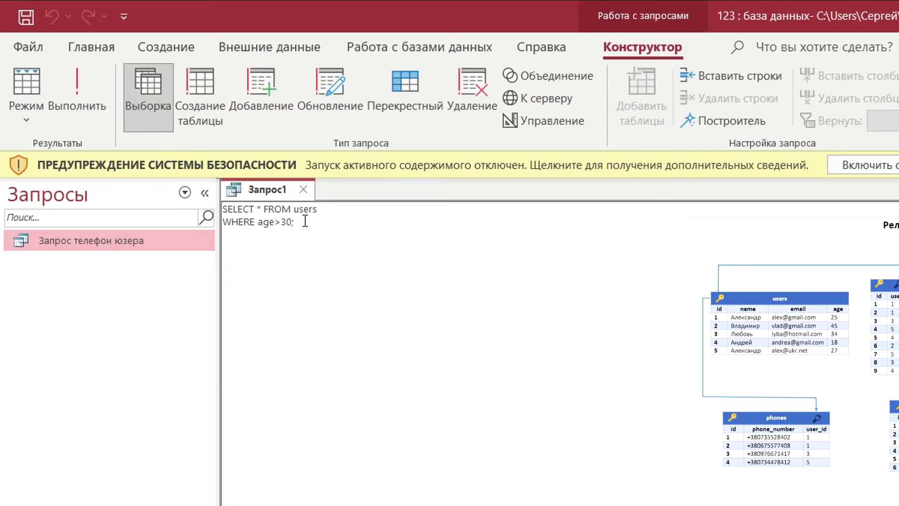
key(shift+Up)
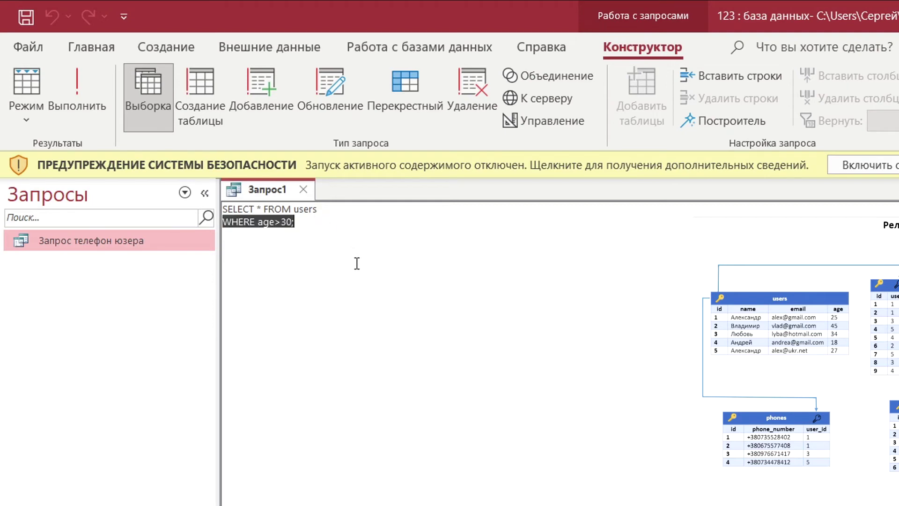
key(BackSpace)
key(BackSpace)
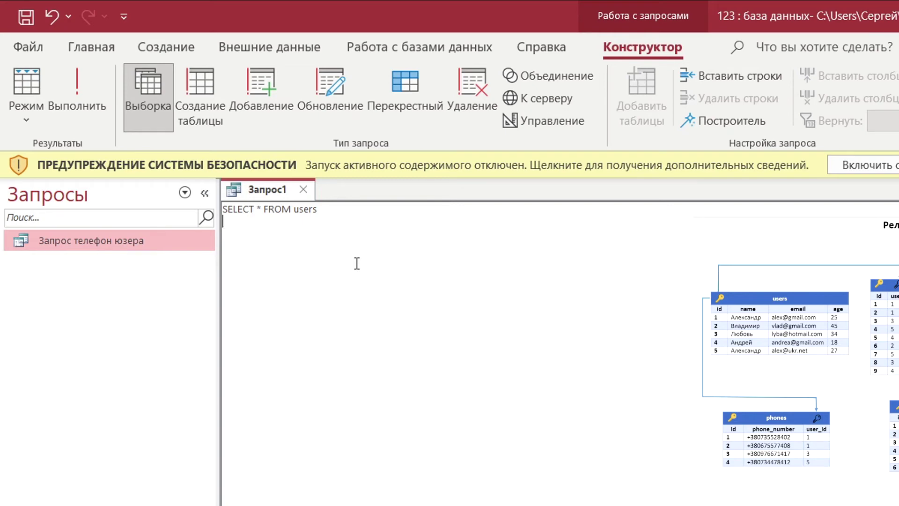
Add the line INNER JOIN phones below SELECT * FROM users
key(Return)
text(JOIN)
key(Left)
key(Left)
key(Left)
text(INNER)
key(End)
text(ph)
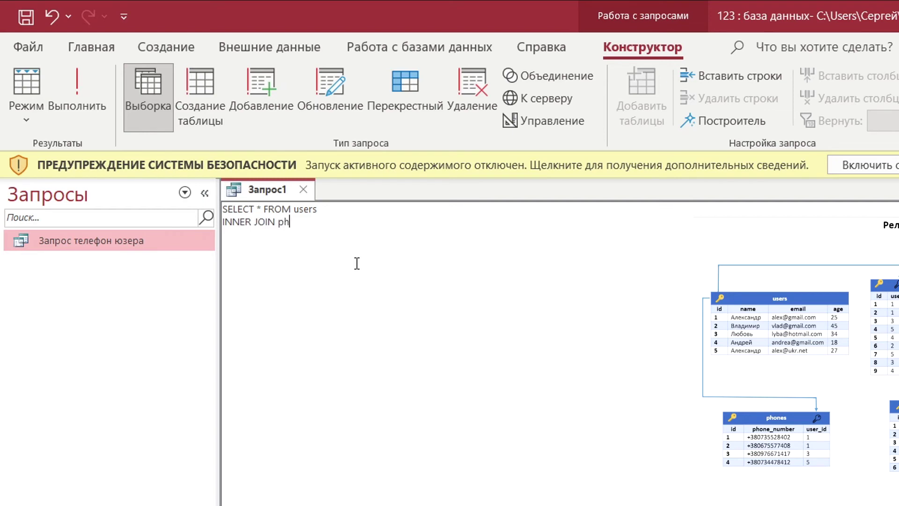
text(ones)
Start the join condition on a new line as ON users = phones, reusing the two table names
key(Return)
text(ON)
double_click(310, 209)
key(ctrl+c)
click(291, 234)
key(ctrl+v)
text(=)
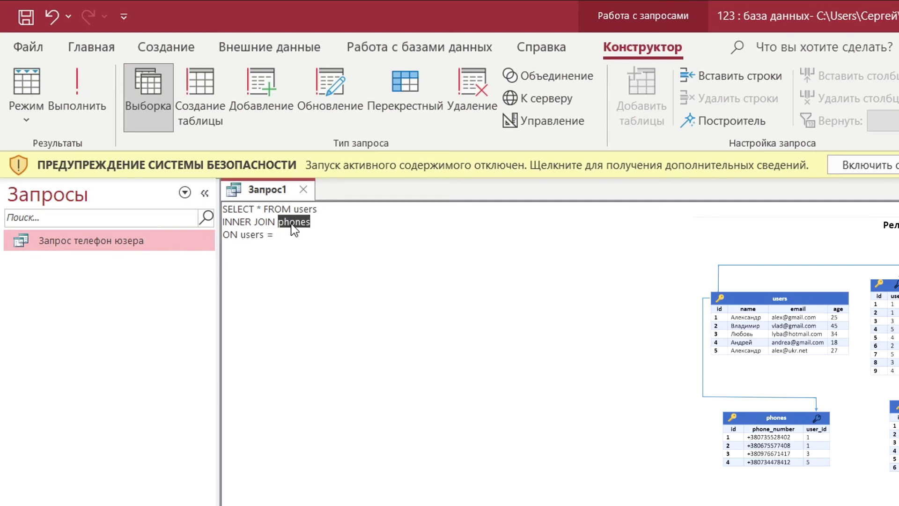
click(313, 235)
key(ctrl+v)
Complete the join condition with its key fields so it reads ON users.id = phones.user_id
click(261, 236)
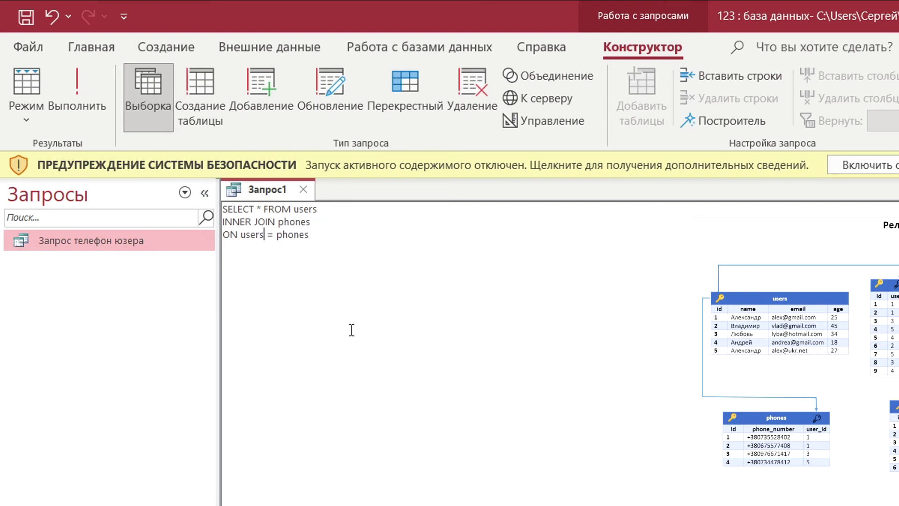
text(.id)
key(BackSpace)
text(югыук_шв)
key(BackSpace)
key(BackSpace)
key(BackSpace)
key(BackSpace)
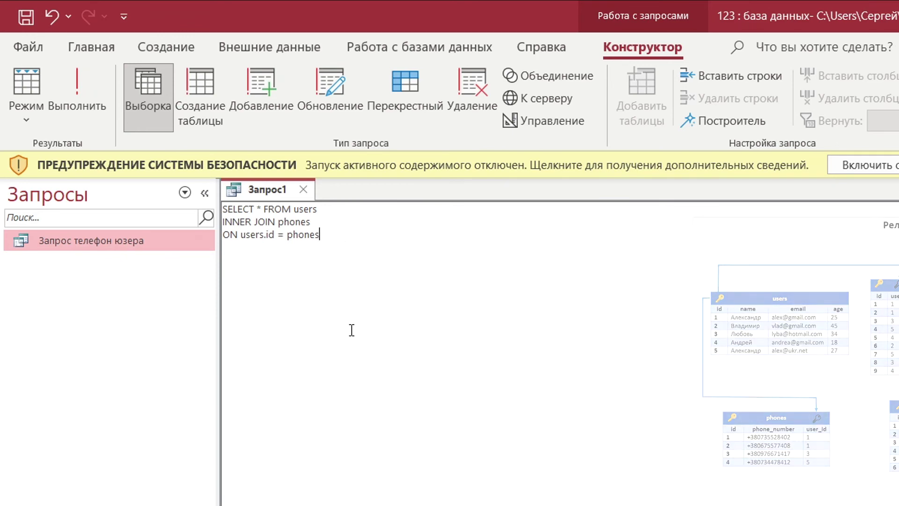
text(.user_id)
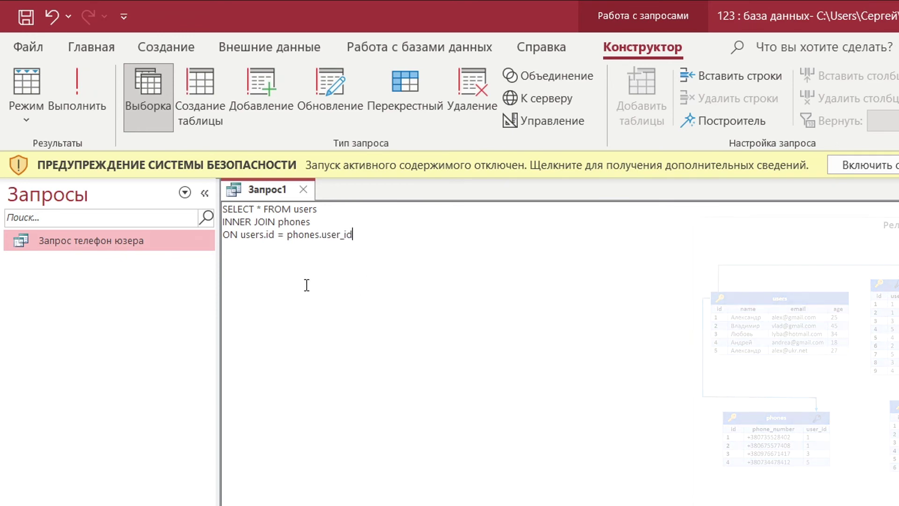
Run the INNER JOIN query to view the joined users and phones rows, and return to its SQL text
click(79, 94)
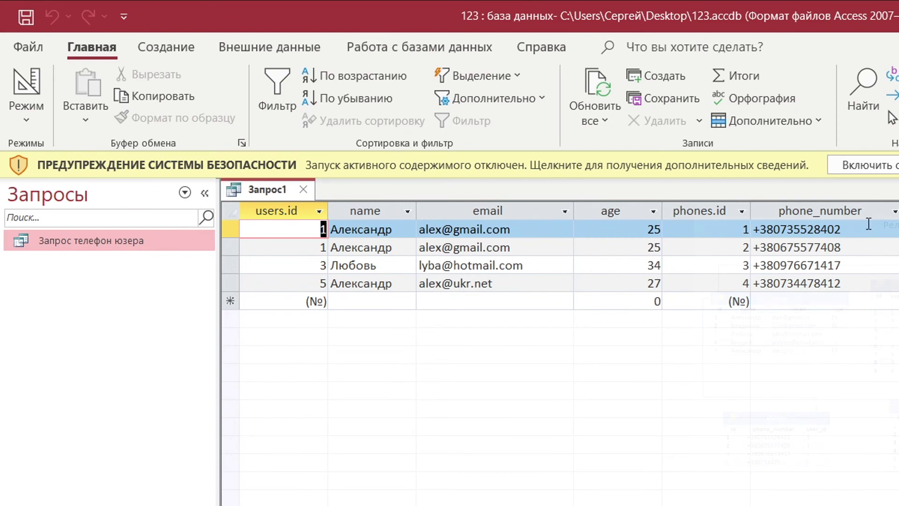
key(Down)
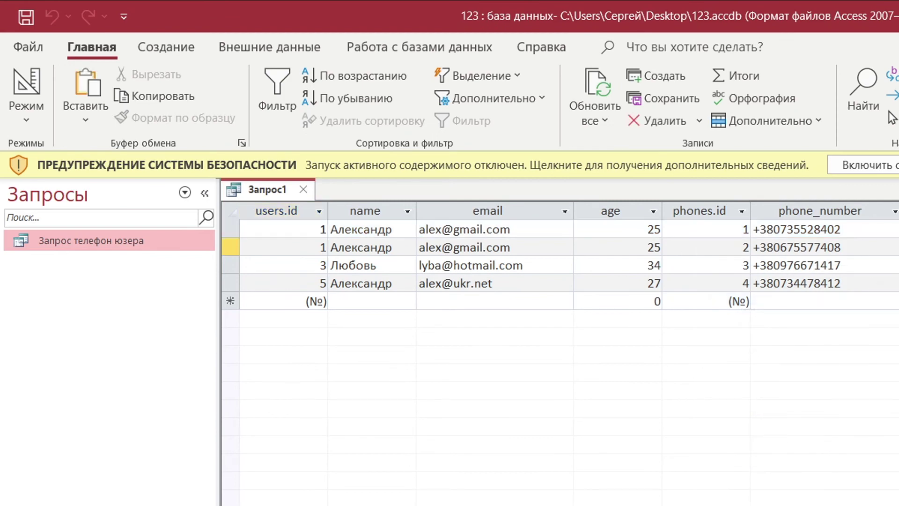
click(29, 117)
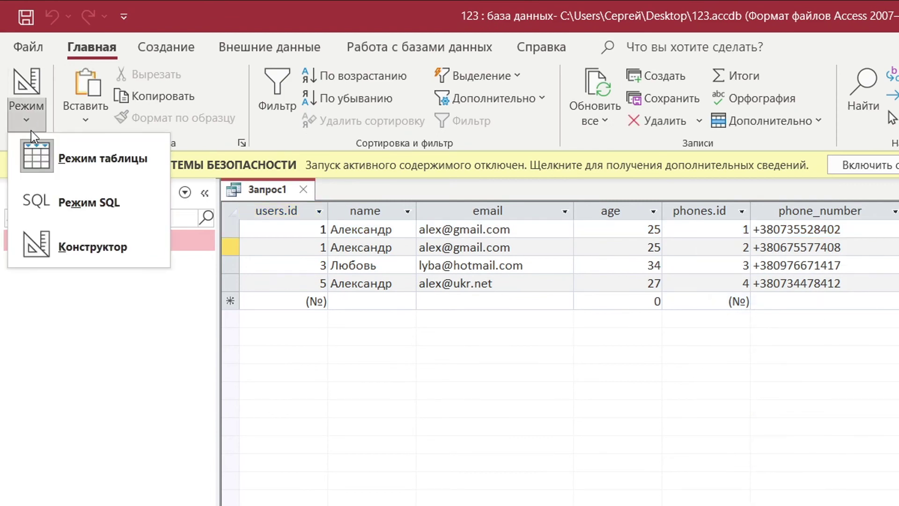
click(117, 204)
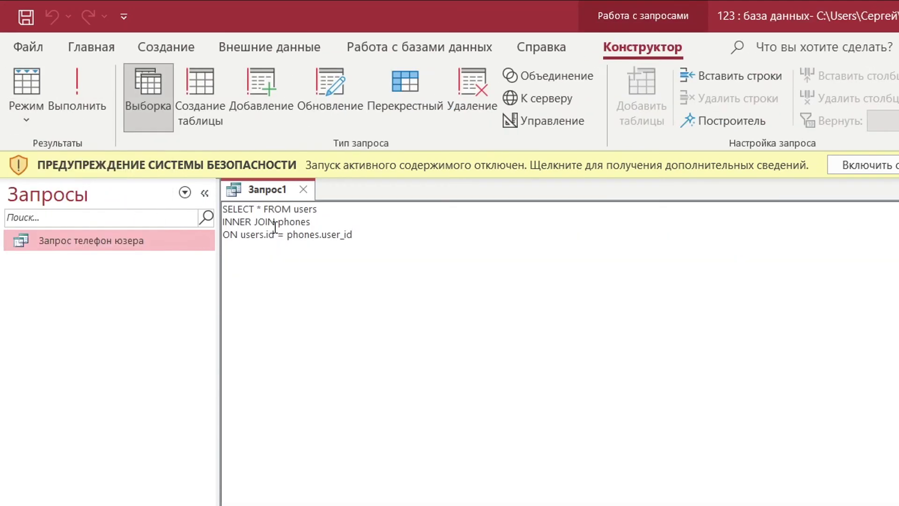
Remove the keyword INNER from the join line and try to run the query with plain JOIN
drag(253, 222, 223, 221)
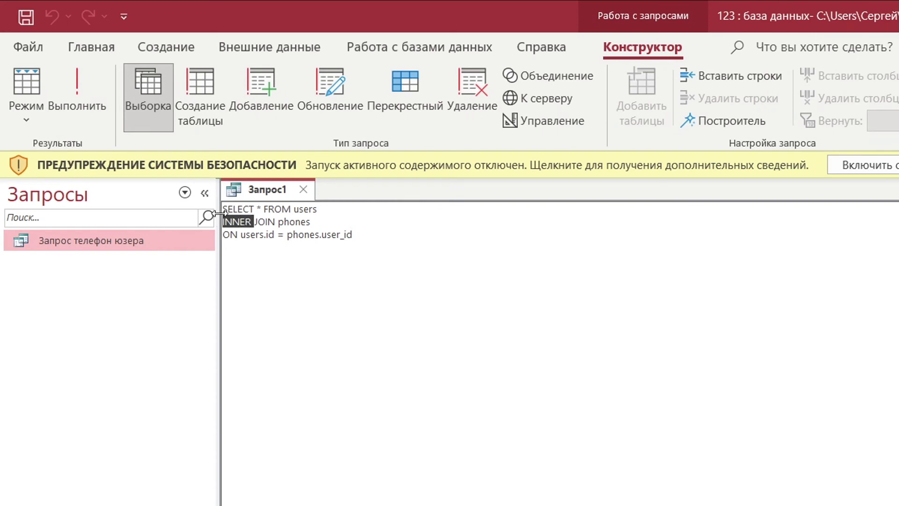
key(Delete)
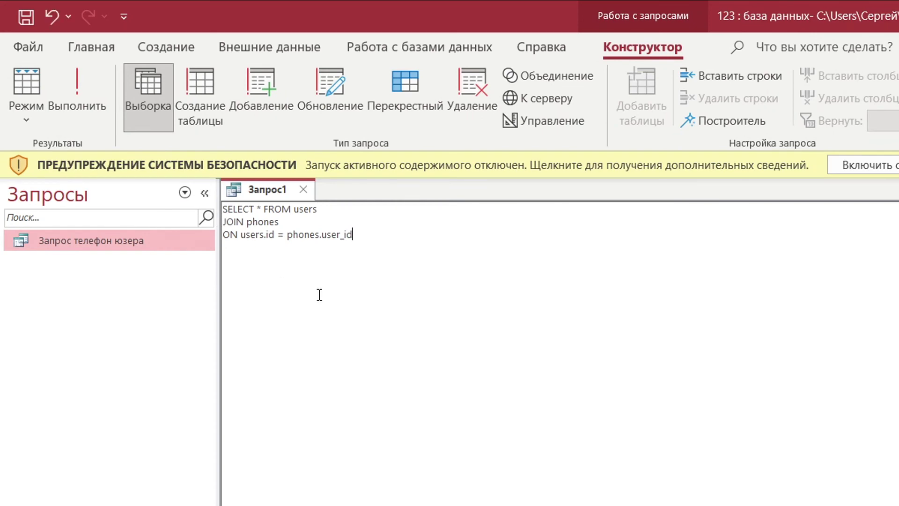
click(75, 96)
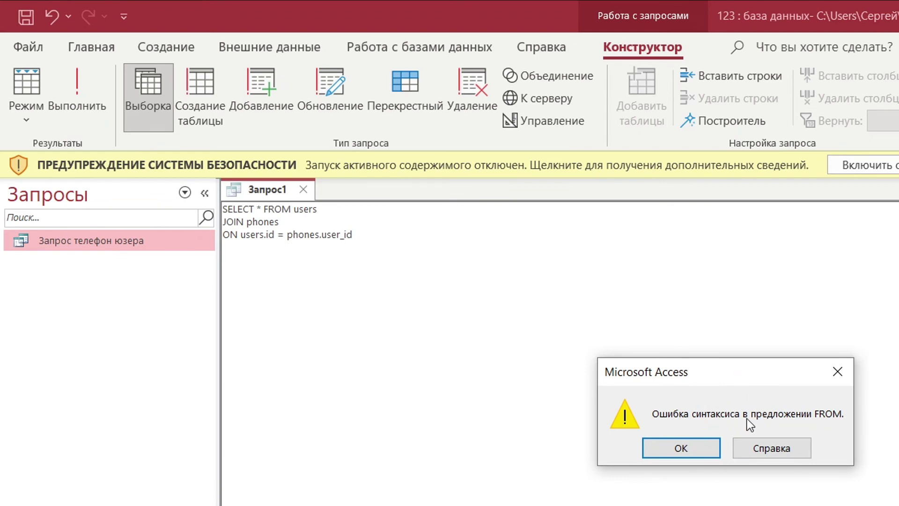
click(838, 372)
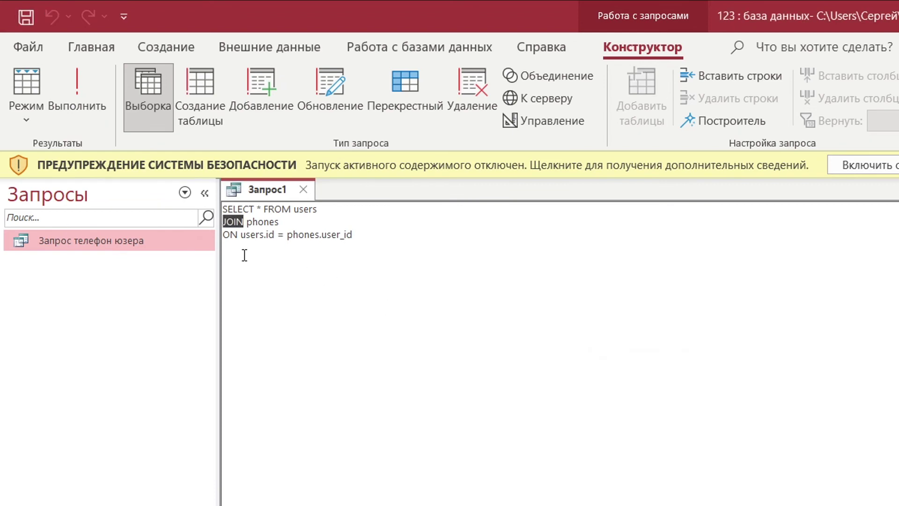
Restore the keyword INNER before JOIN phones with correct spelling and run the query again
key(Left)
text(INEER)
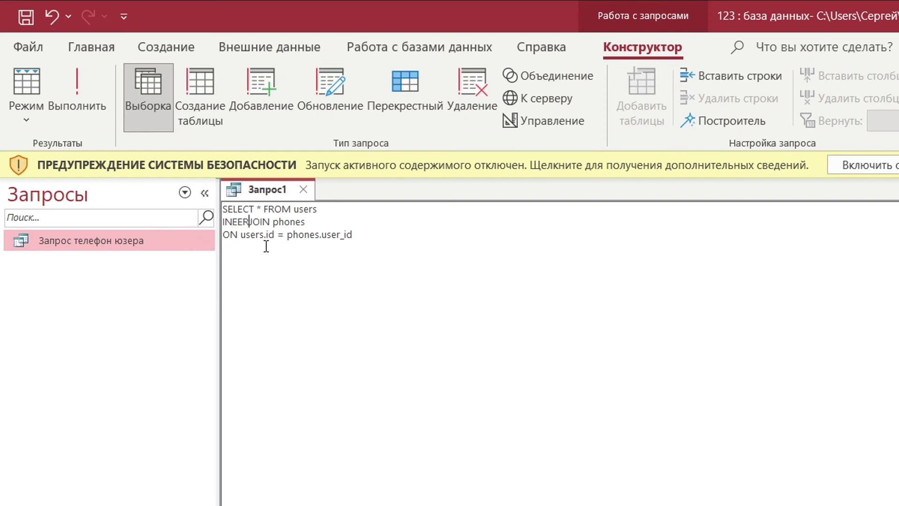
click(96, 92)
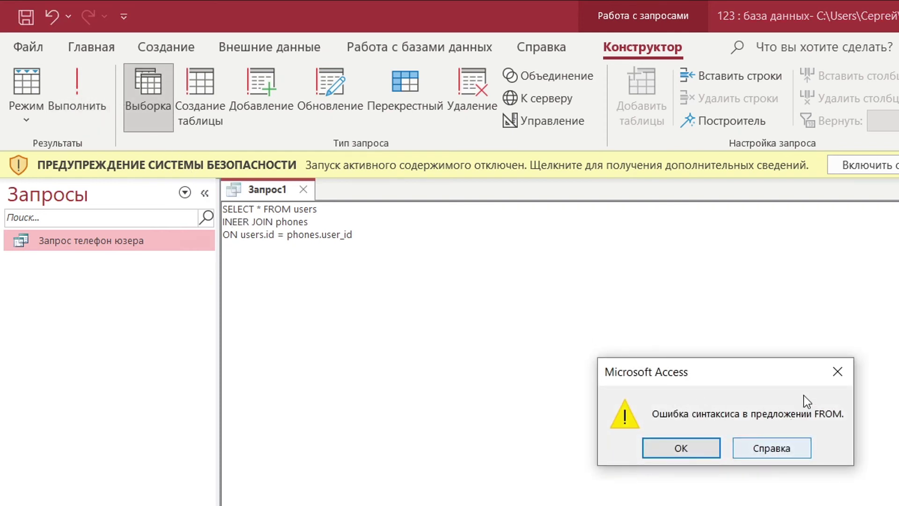
click(839, 372)
click(238, 222)
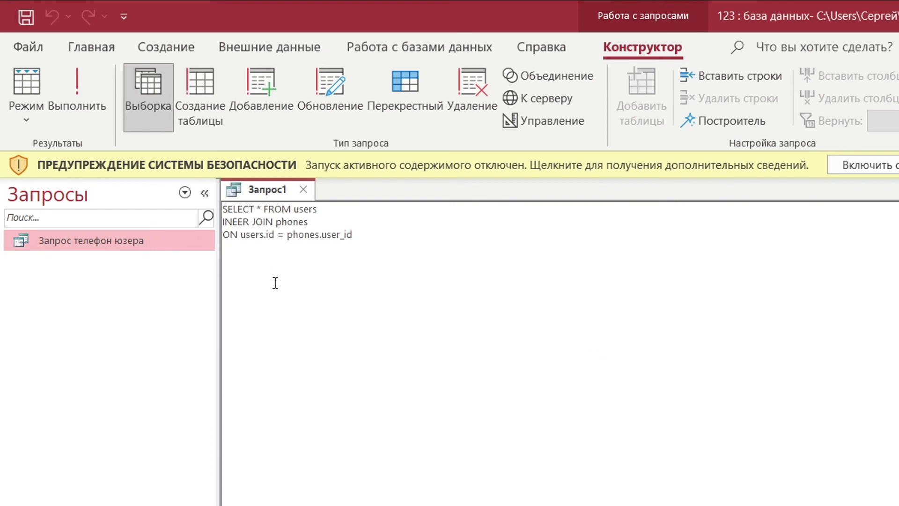
text(N)
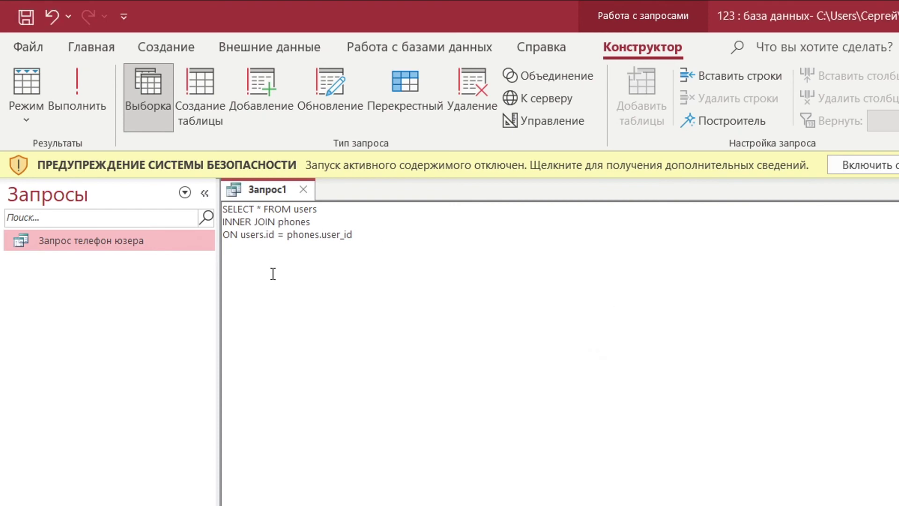
click(85, 86)
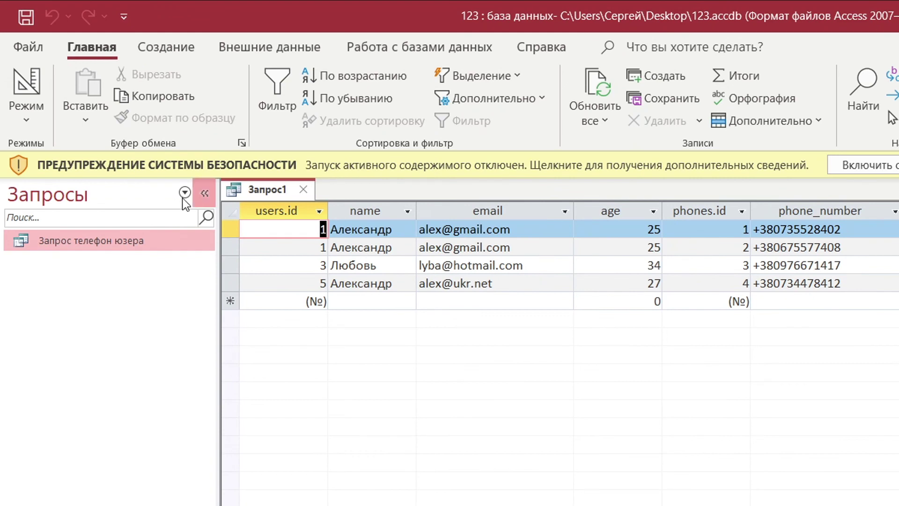
Change the query's join line to LEFT JOIN phones and run the query
click(36, 122)
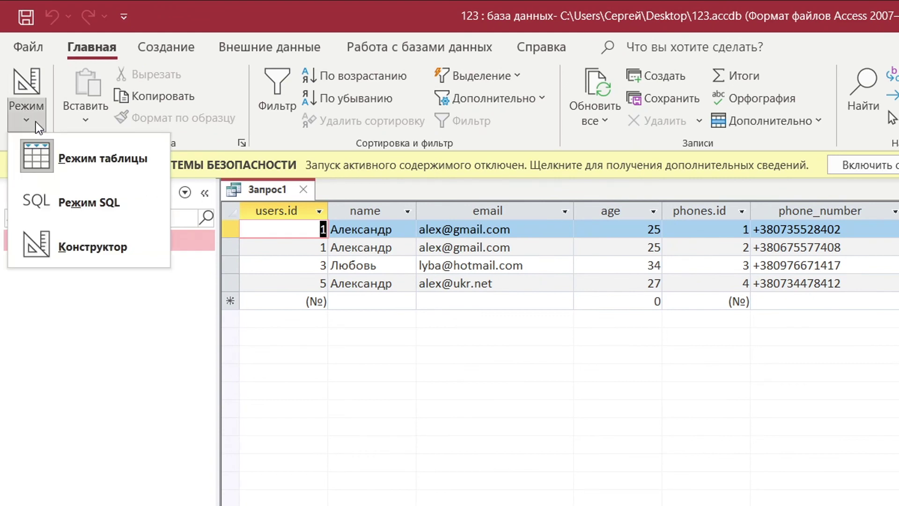
click(55, 204)
drag(252, 221, 216, 220)
text(L)
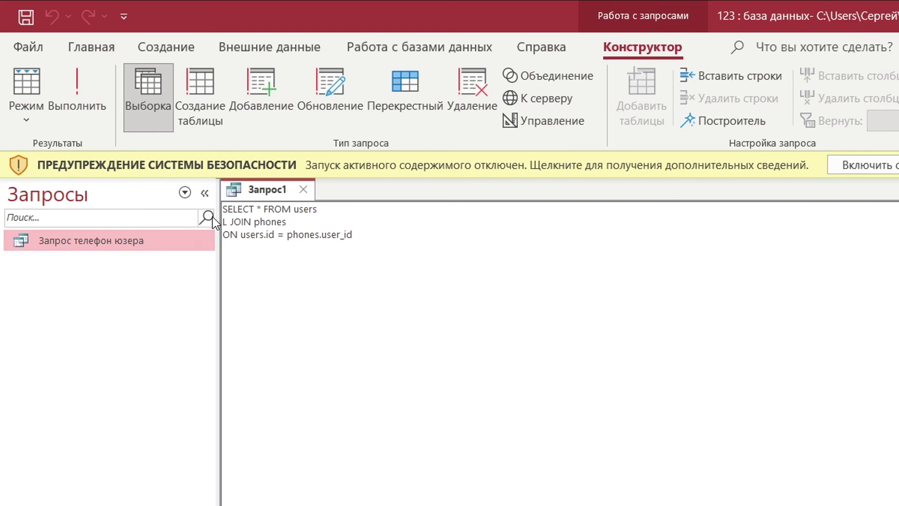
text(EFT)
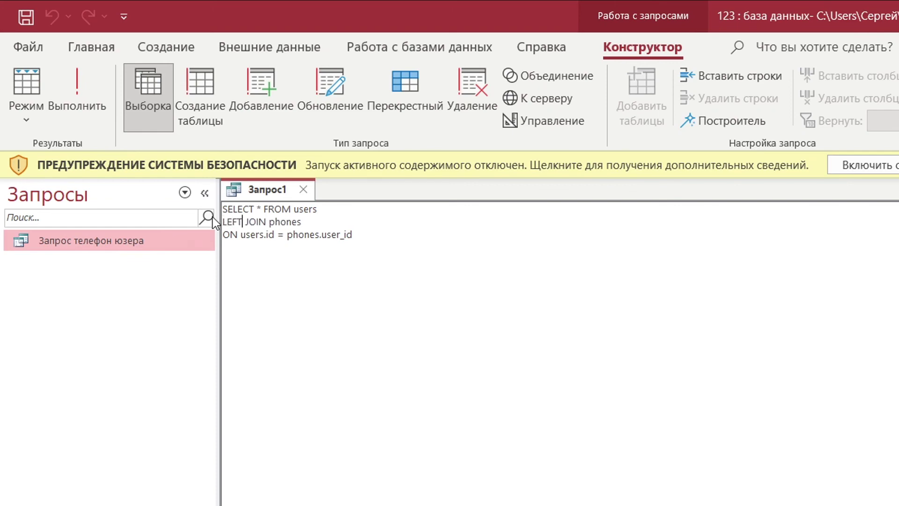
click(69, 97)
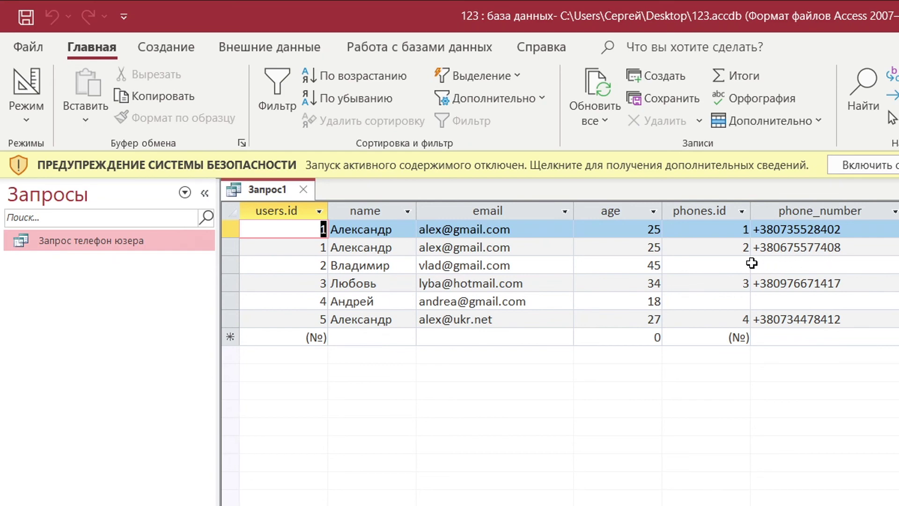
Check the phone_number cells of the users with id 2 and 4 in the query results
click(806, 265)
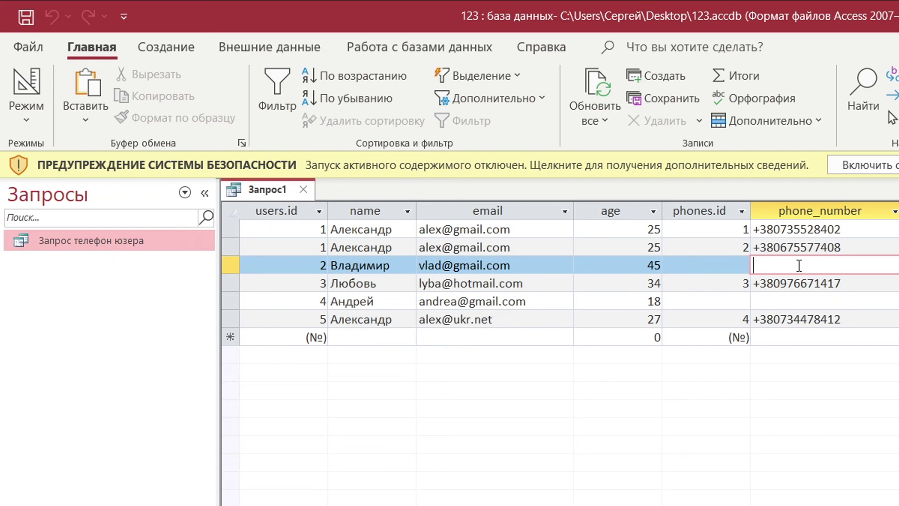
click(787, 300)
click(792, 265)
click(26, 118)
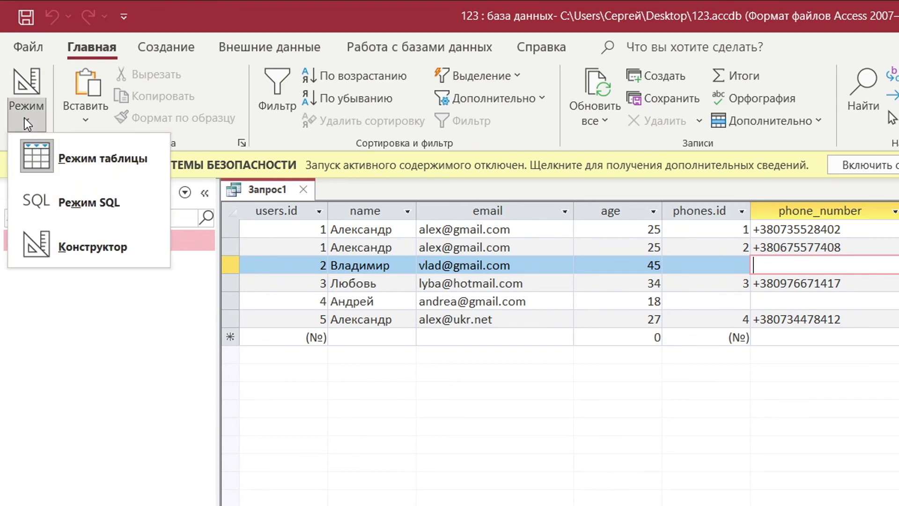
click(457, 480)
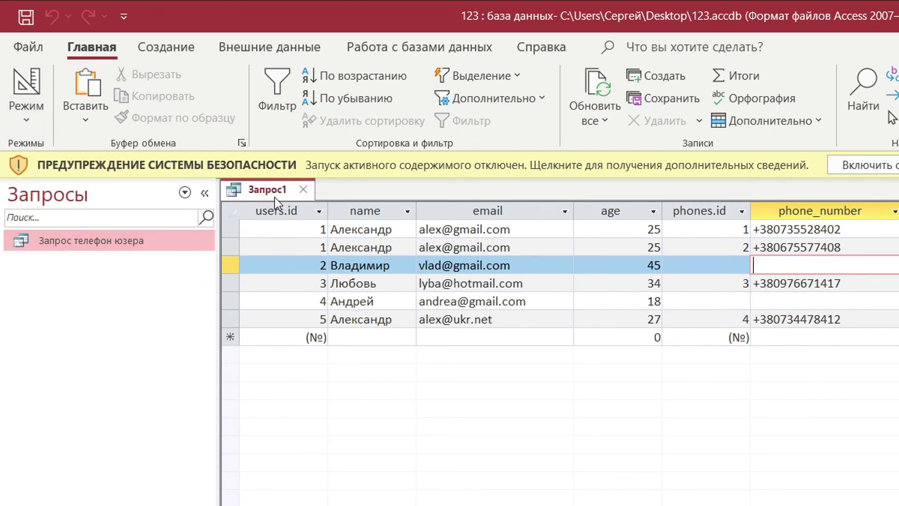
Close the query, choosing to save its changes, and enter Телефонный номер as its name
click(310, 189)
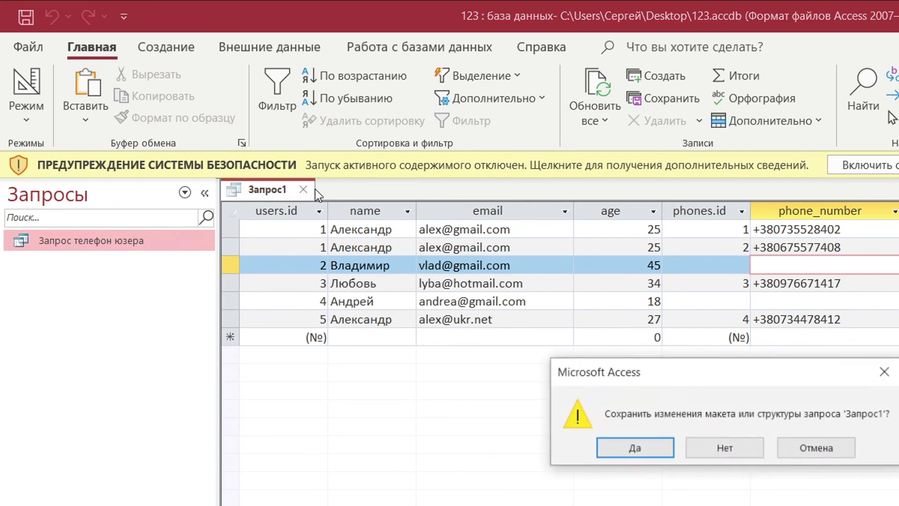
click(645, 447)
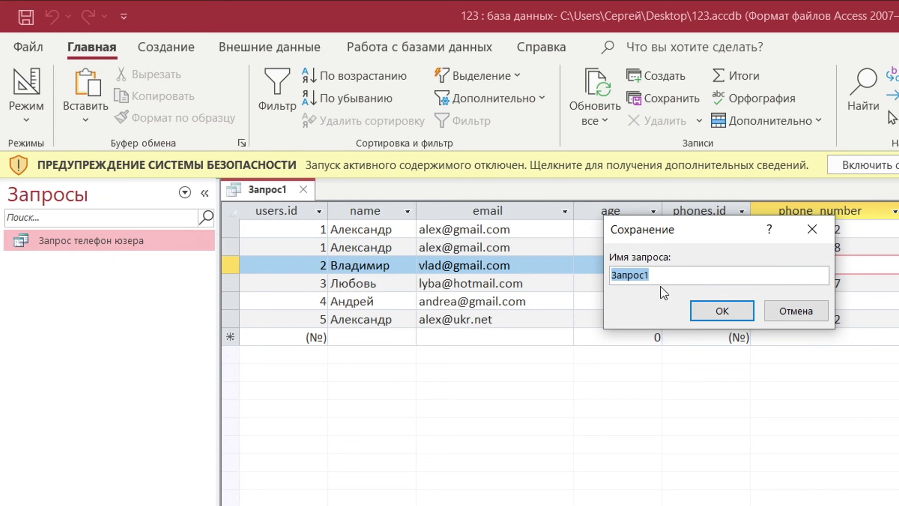
text(Телефонный)
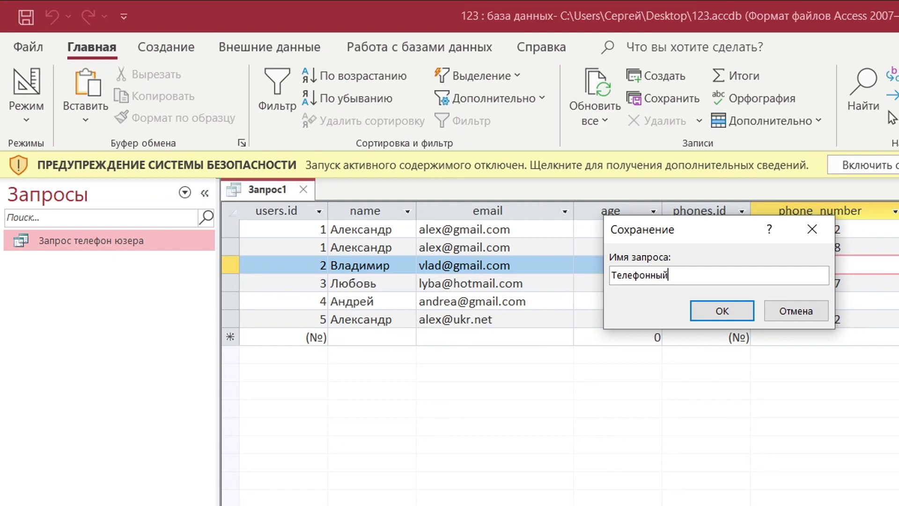
text( номер)
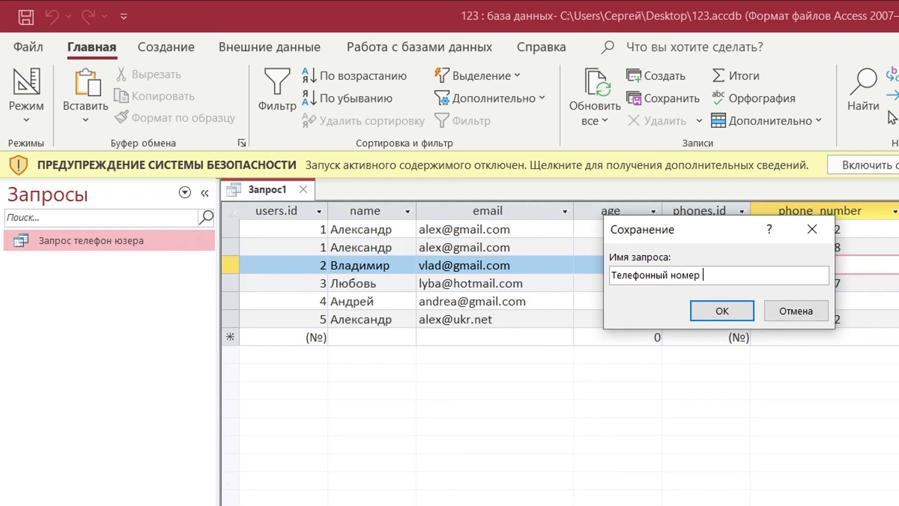